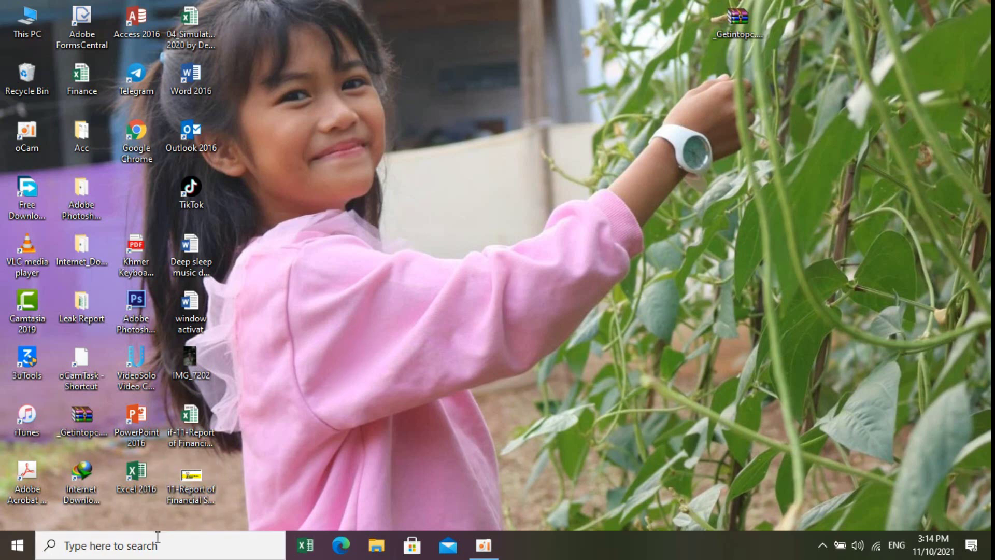
Search Windows for "co" and open Control Panel.
click(81, 547)
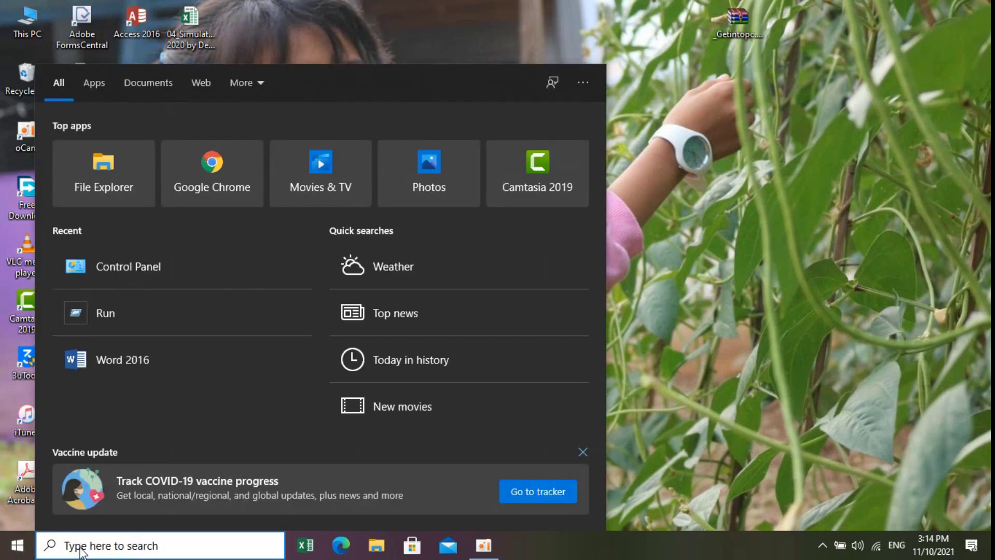
text(co)
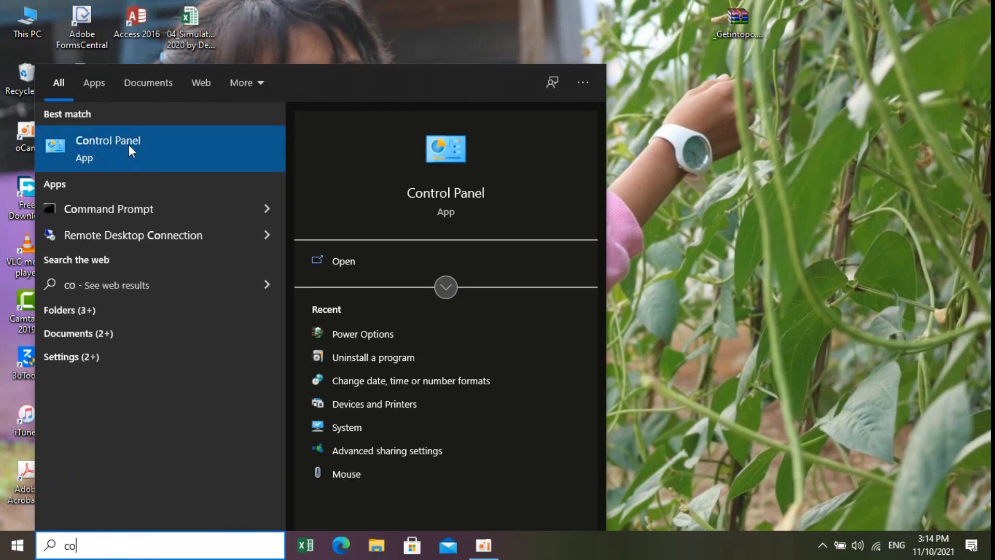
click(101, 141)
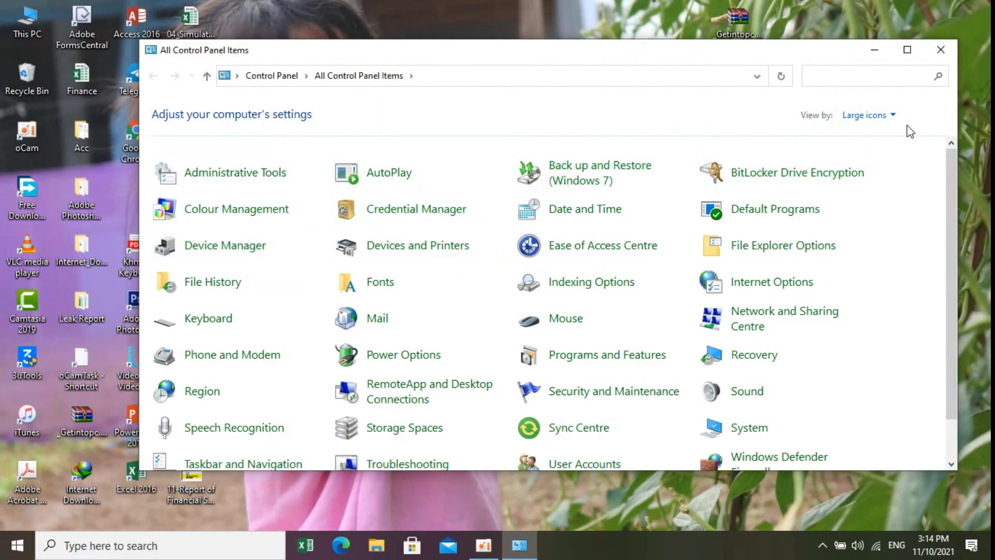
Switch the Control Panel view to Category and back to Large icons.
click(876, 115)
click(856, 137)
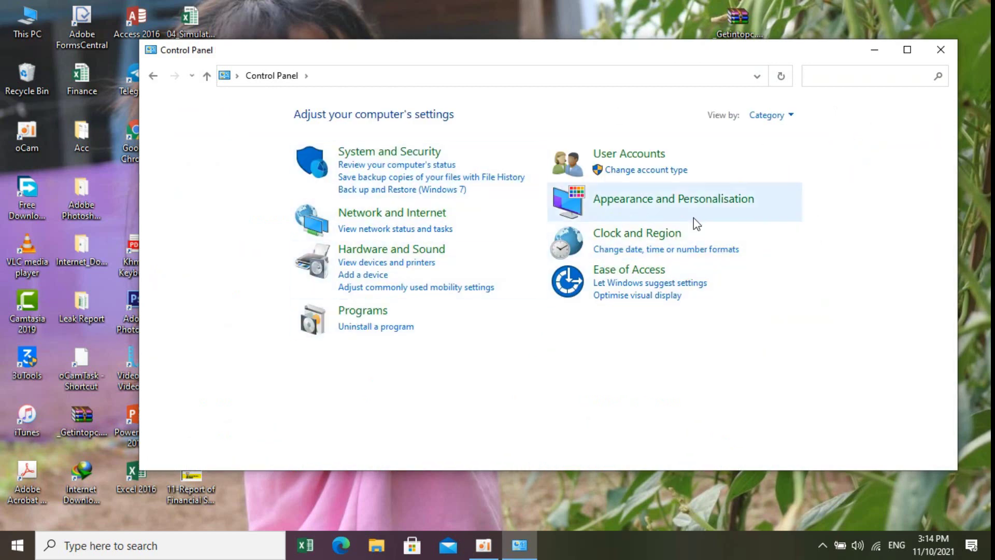
click(791, 115)
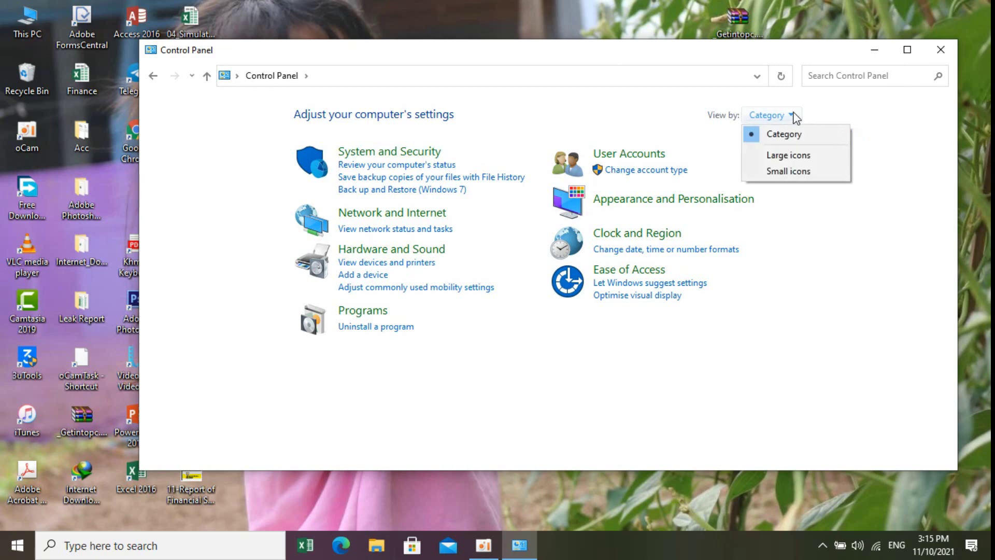
click(777, 155)
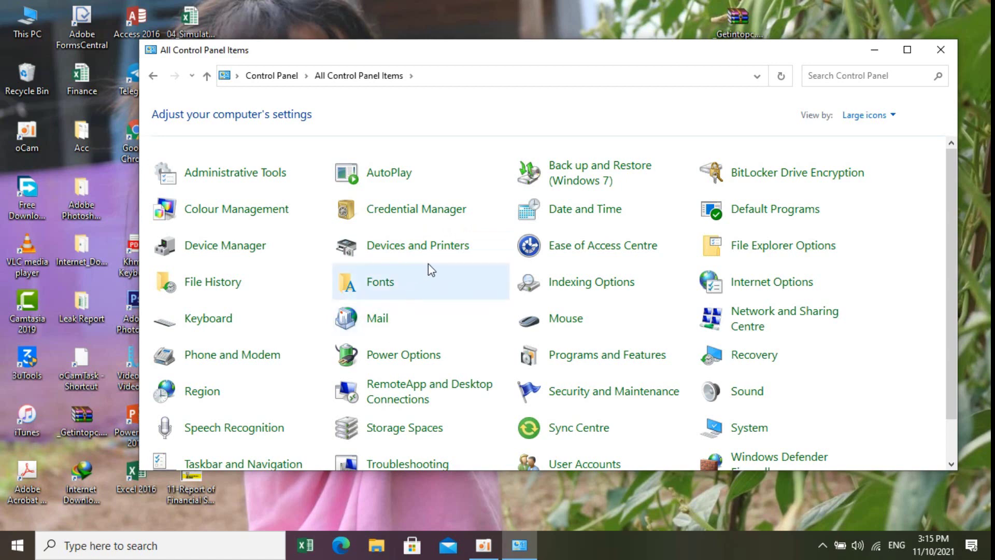
Open Power Options in a maximised window and bring up the settings for when to turn off the display.
click(372, 356)
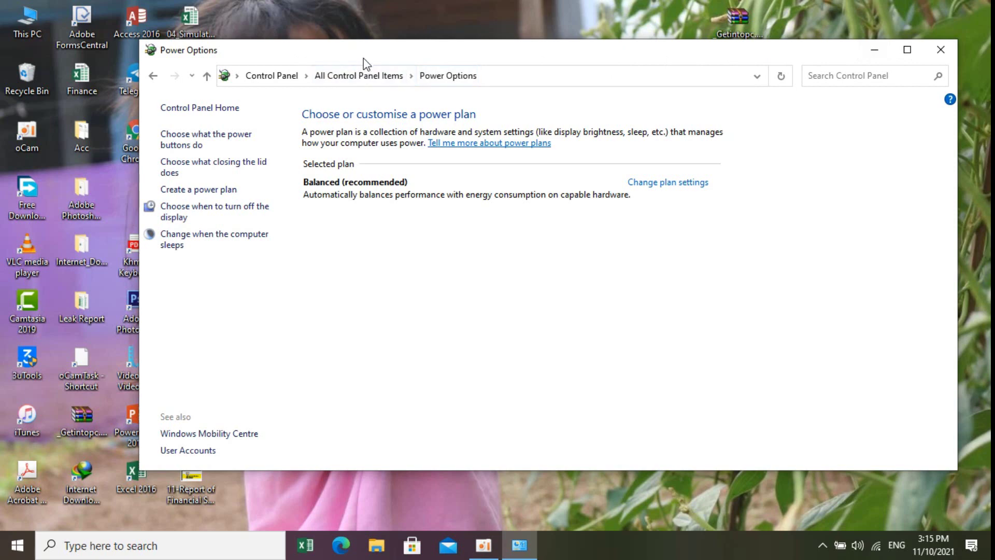
mouse_move(363, 57)
mouse_down()
mouse_move(380, 54)
mouse_move(366, 55)
mouse_up()
click(911, 48)
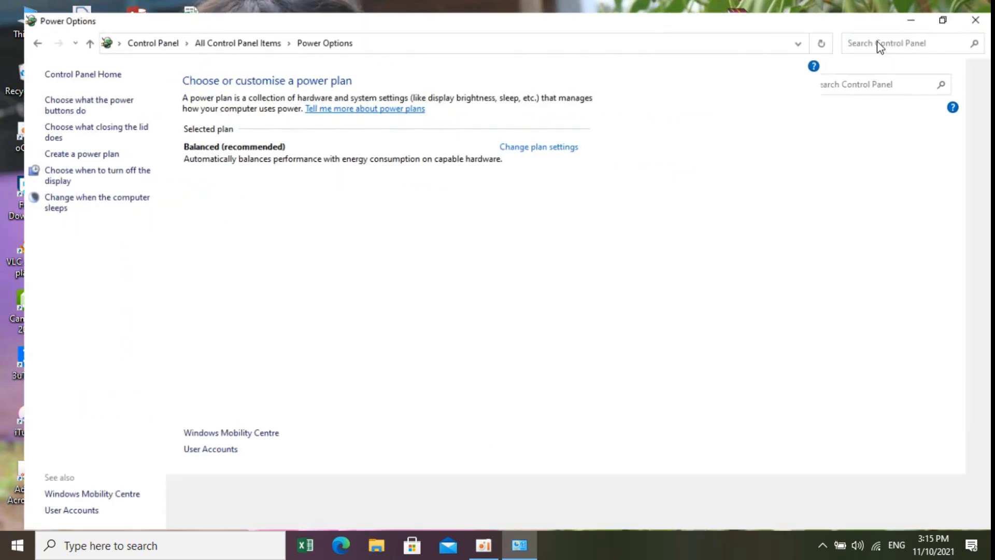
drag(518, 9, 542, 29)
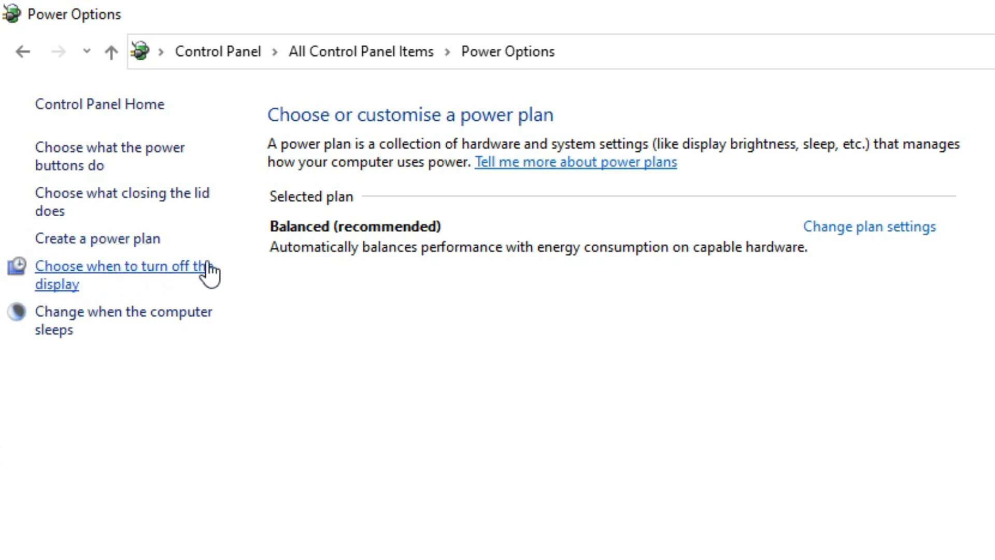
click(75, 284)
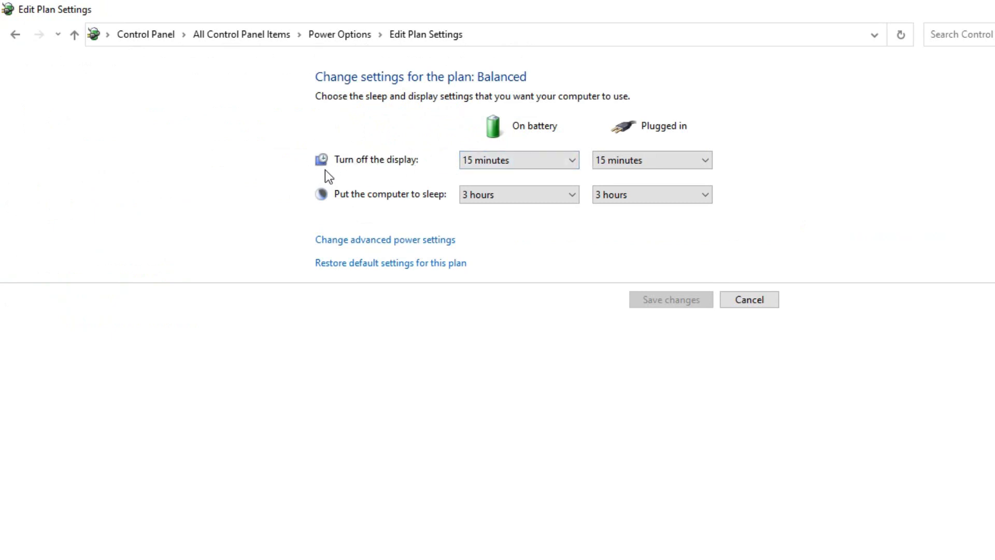
Review the on-battery time choices for turning off the display and for putting the computer to sleep.
click(575, 159)
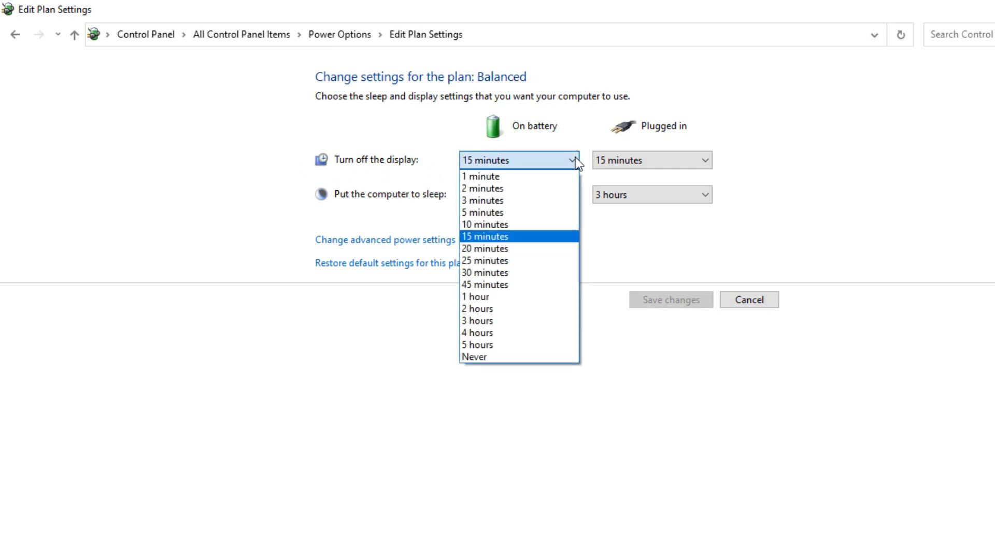
click(577, 160)
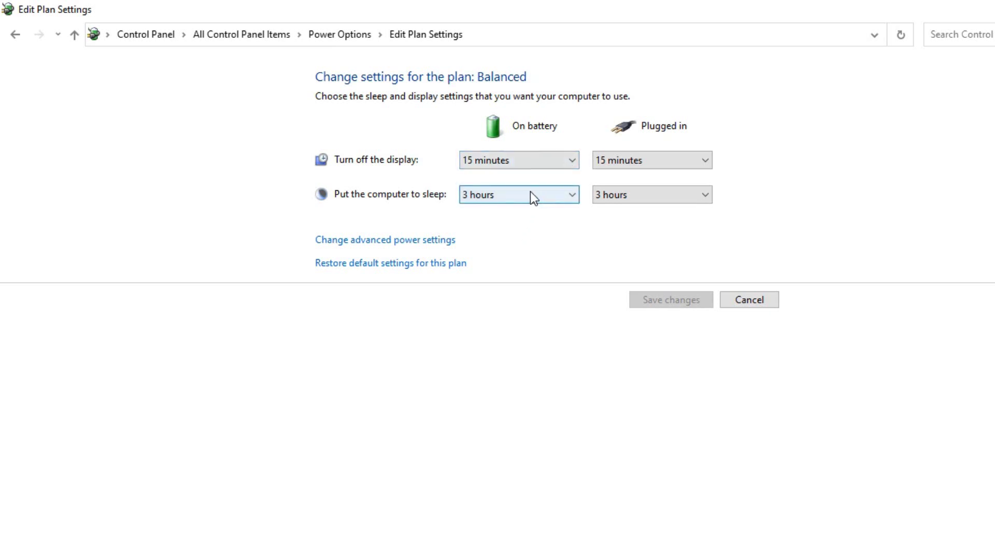
click(574, 193)
click(575, 195)
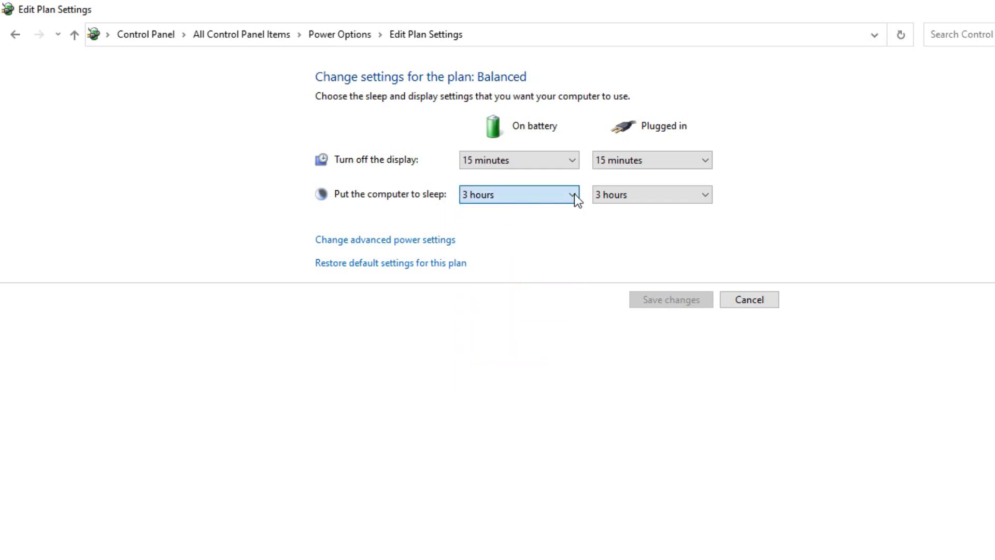
click(574, 195)
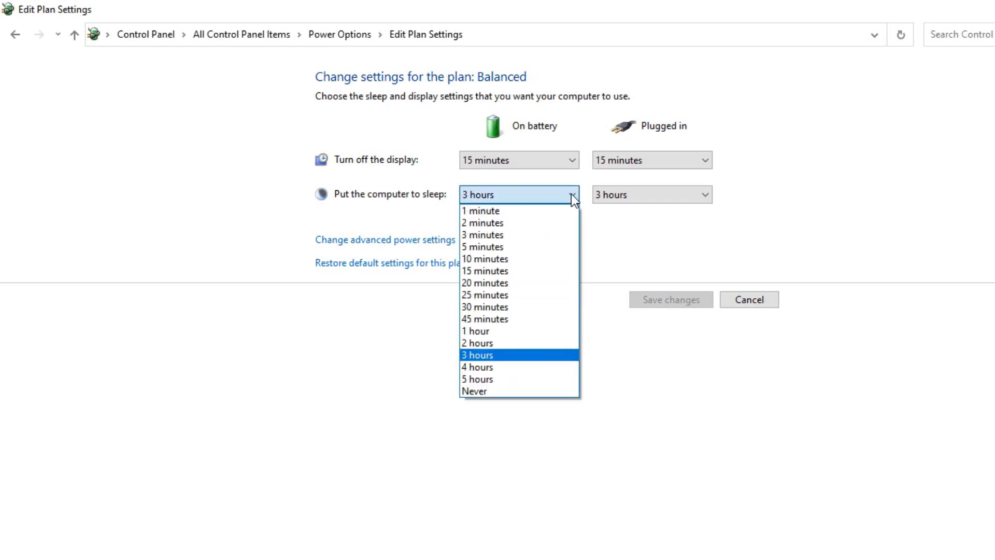
click(569, 195)
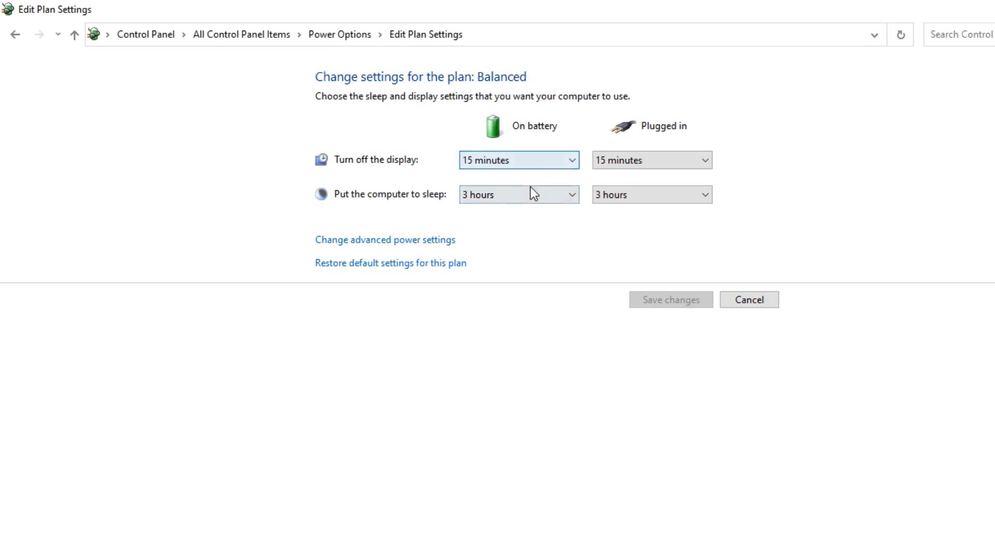
Set the computer to go to sleep after 30 minutes on battery.
click(573, 194)
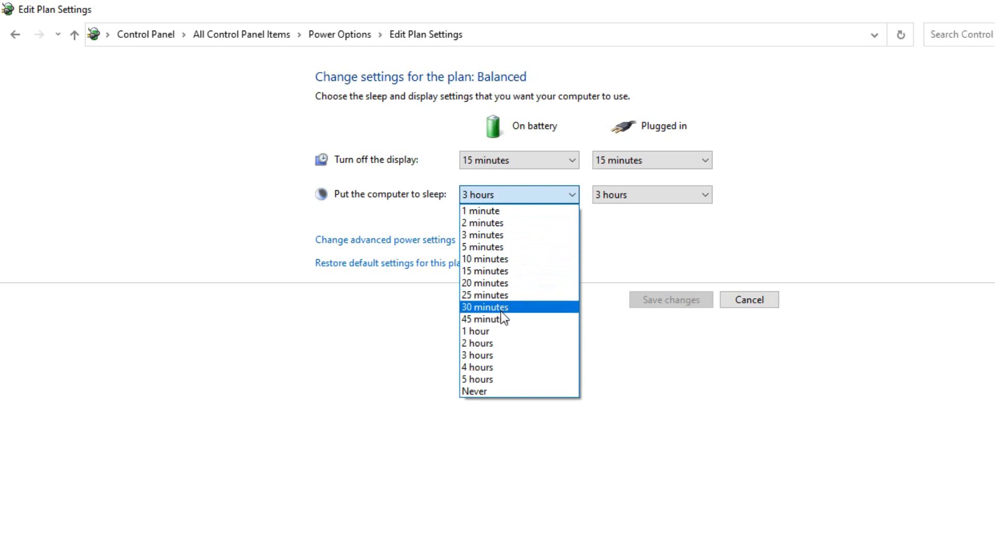
click(500, 309)
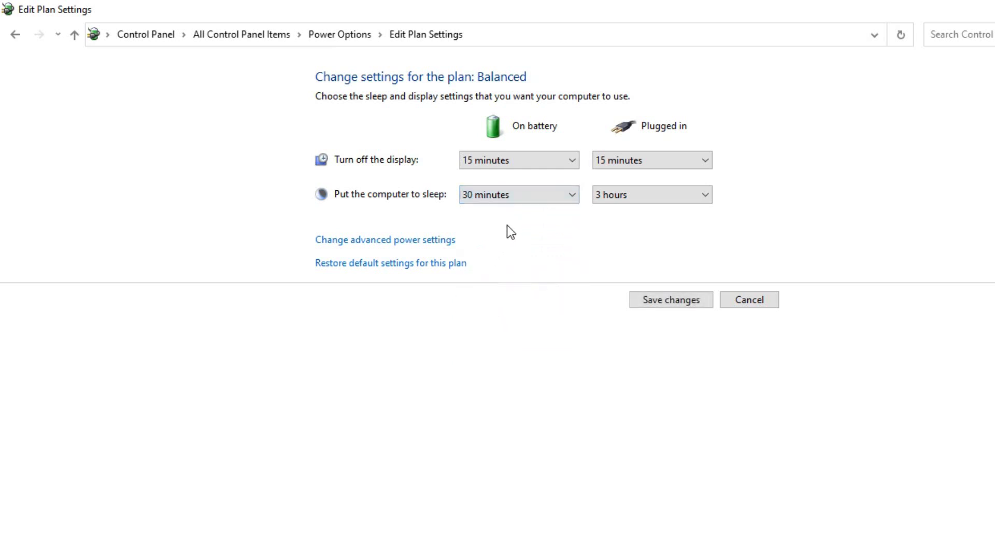
click(571, 199)
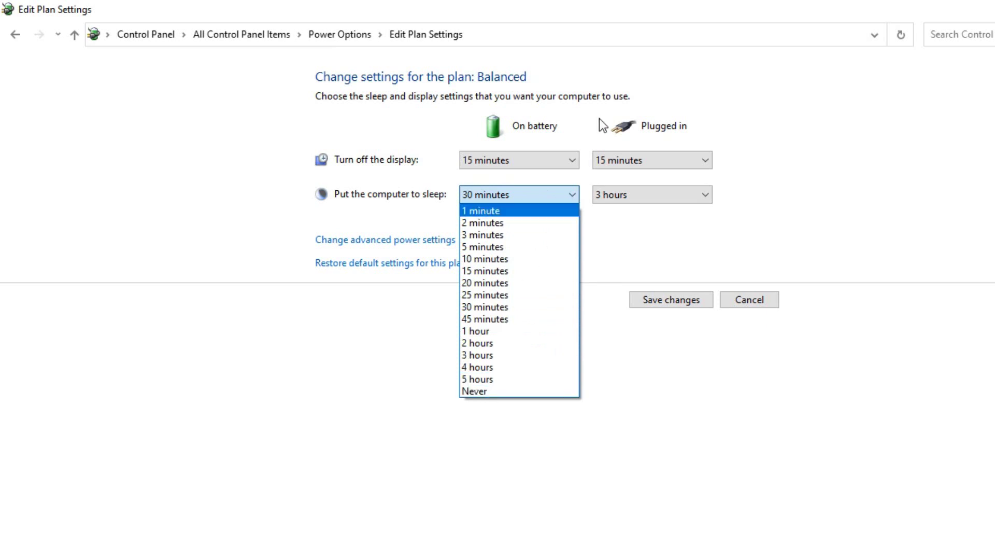
click(566, 194)
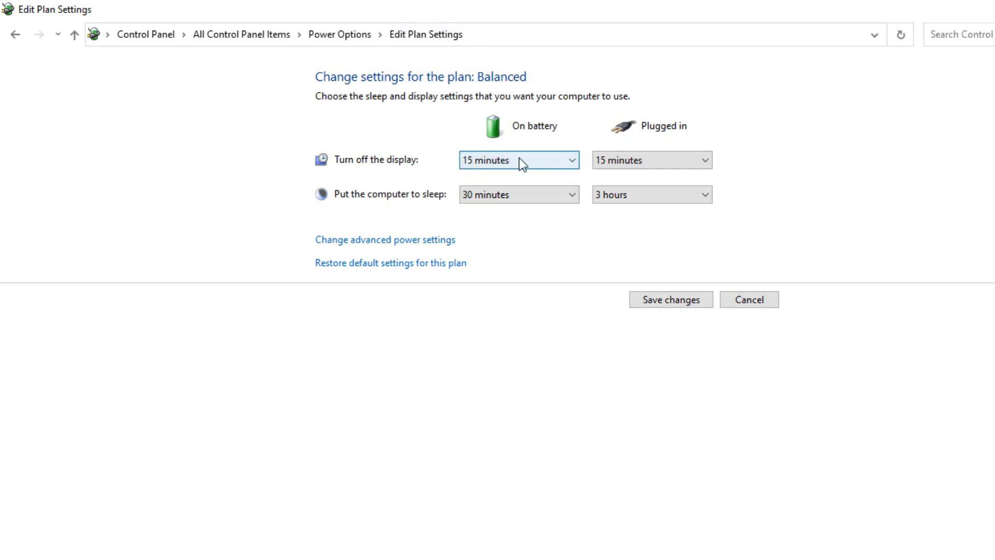
Set the display to turn off after 20 minutes on battery.
click(568, 161)
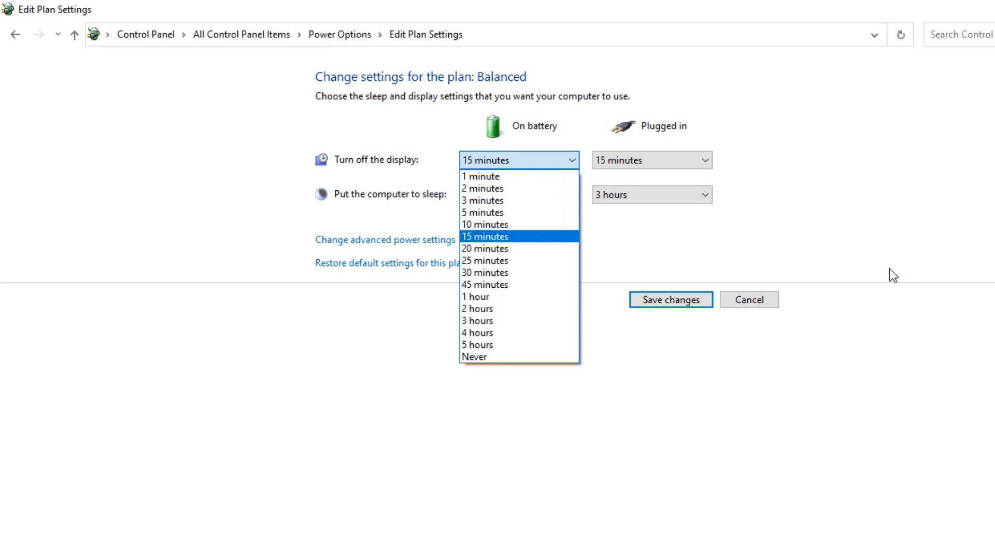
click(504, 235)
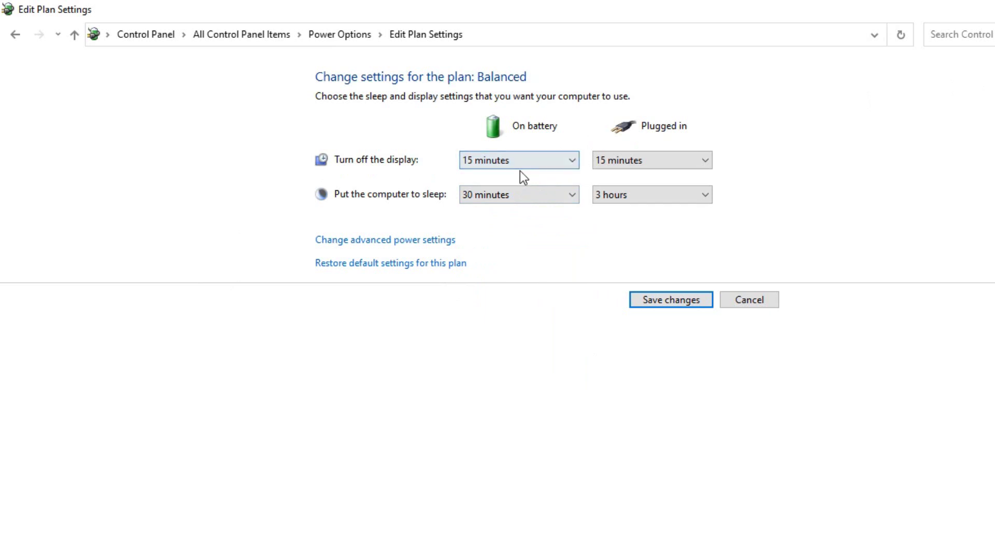
click(574, 159)
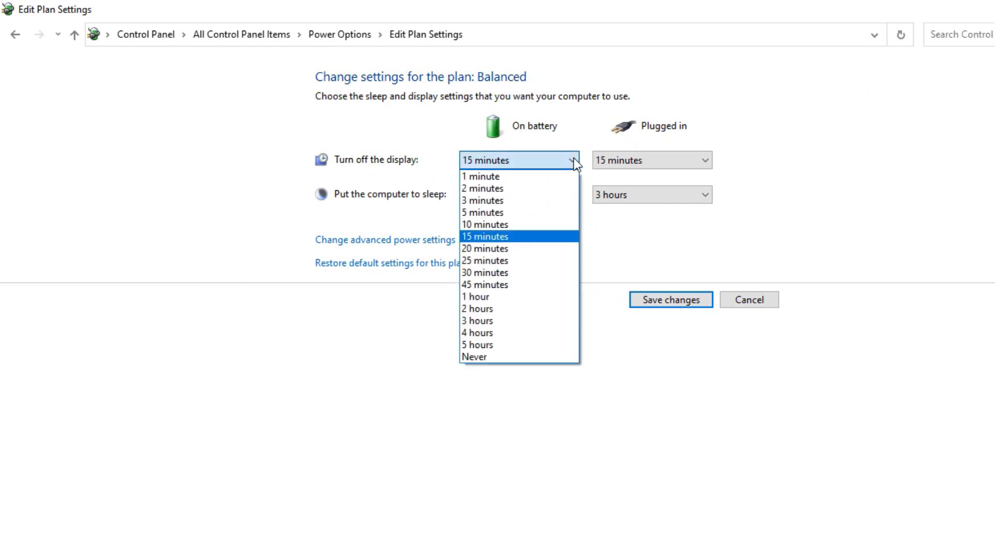
click(490, 246)
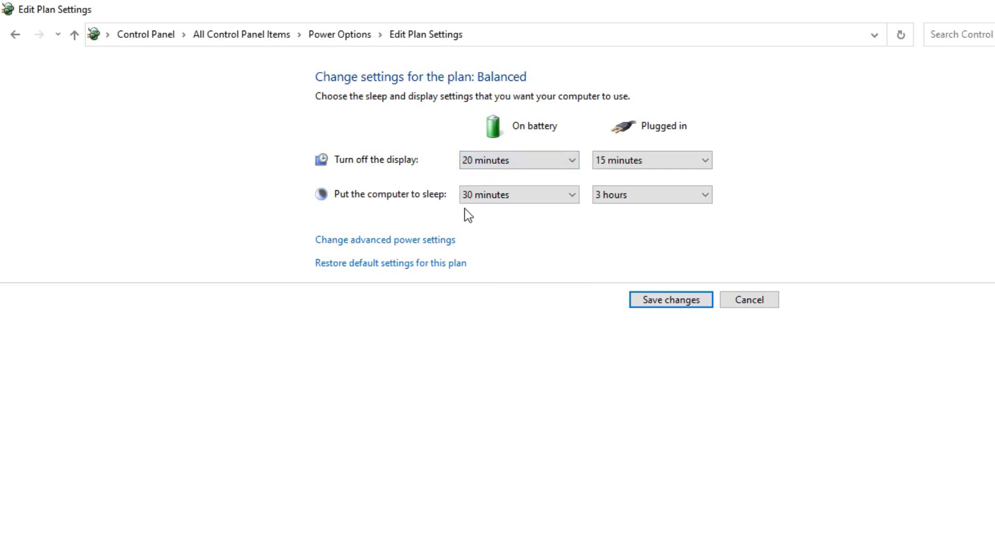
Set the on-battery sleep time to 3 hours and save the changes to the Balanced plan.
click(571, 197)
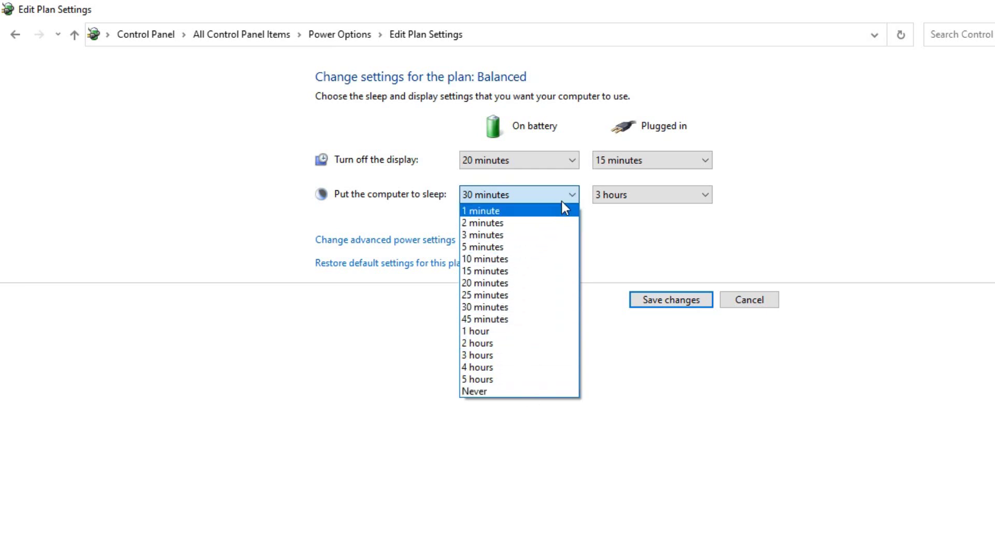
click(581, 203)
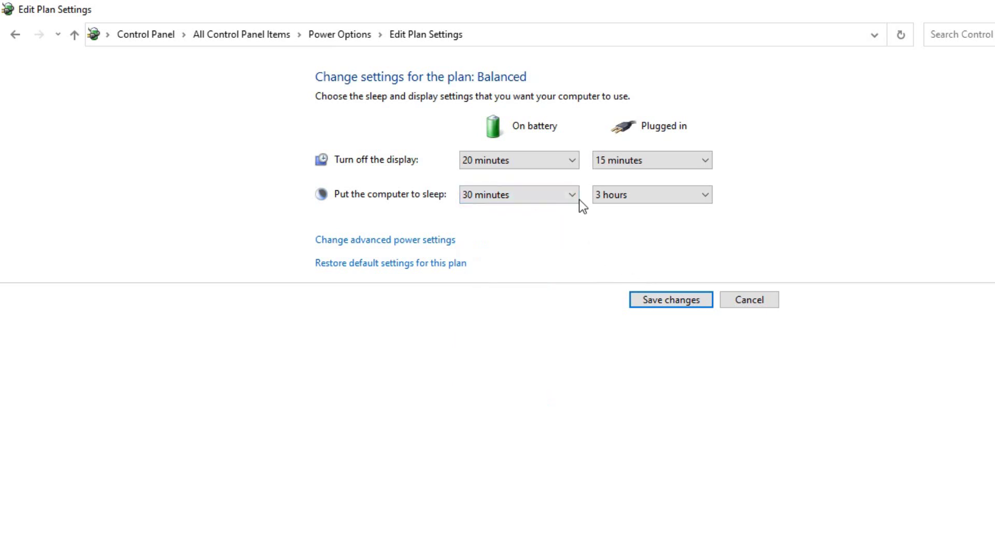
click(572, 200)
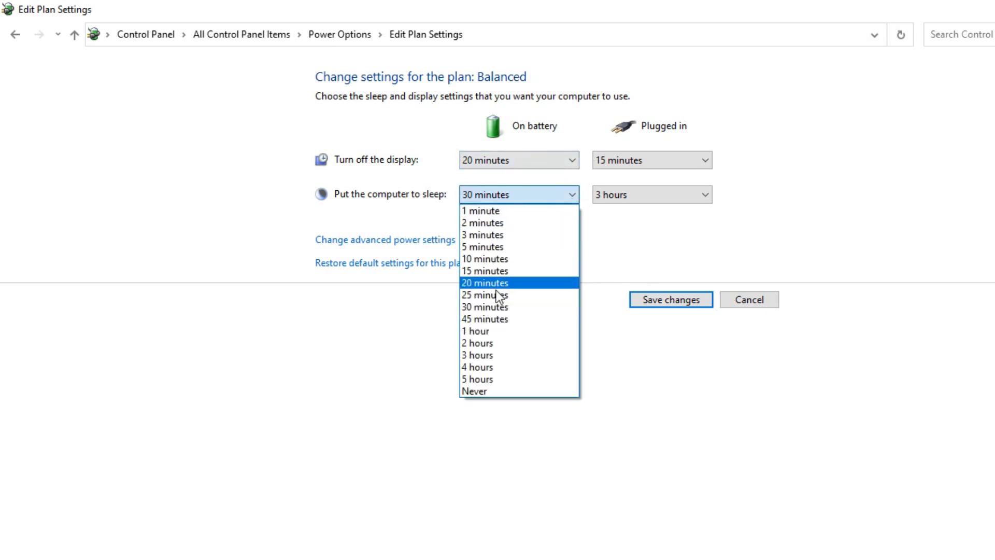
click(483, 354)
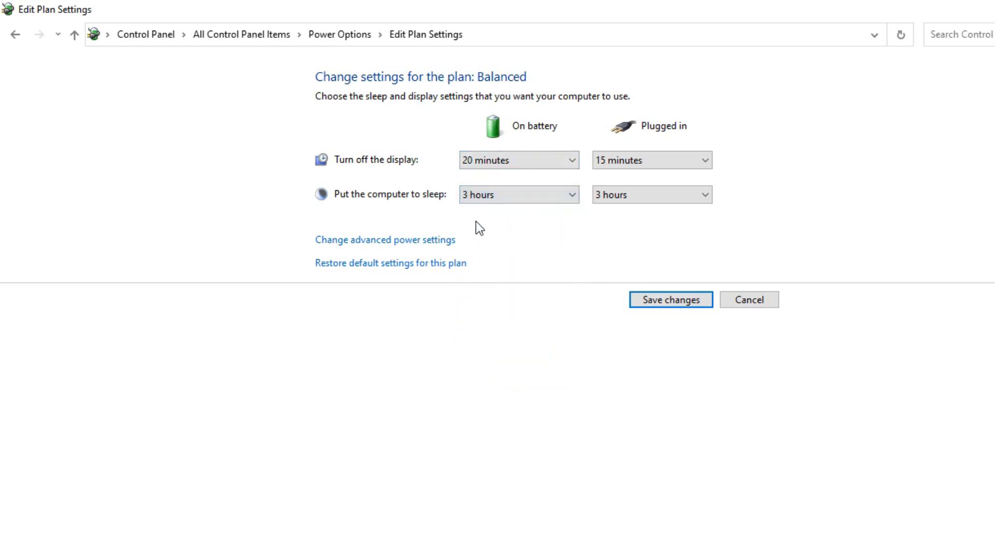
click(663, 303)
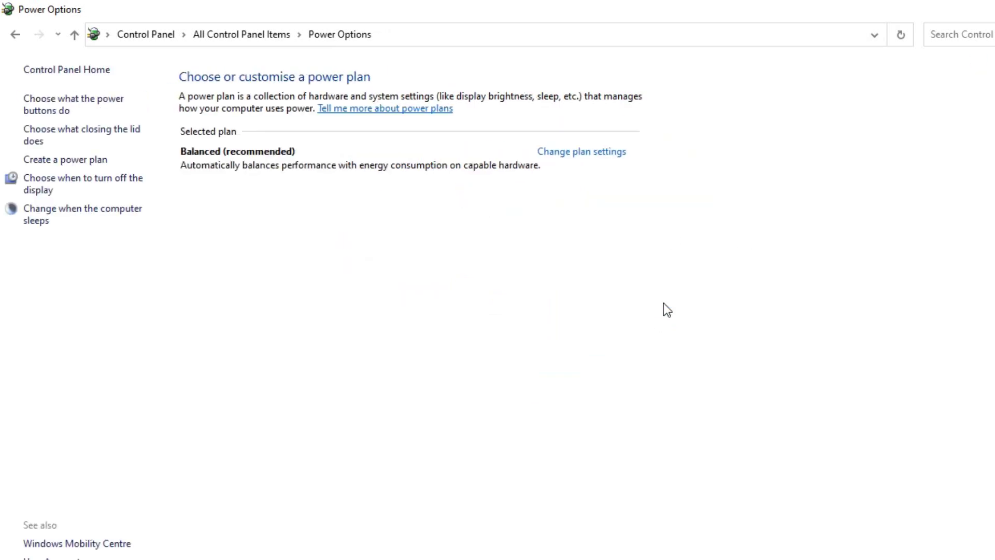